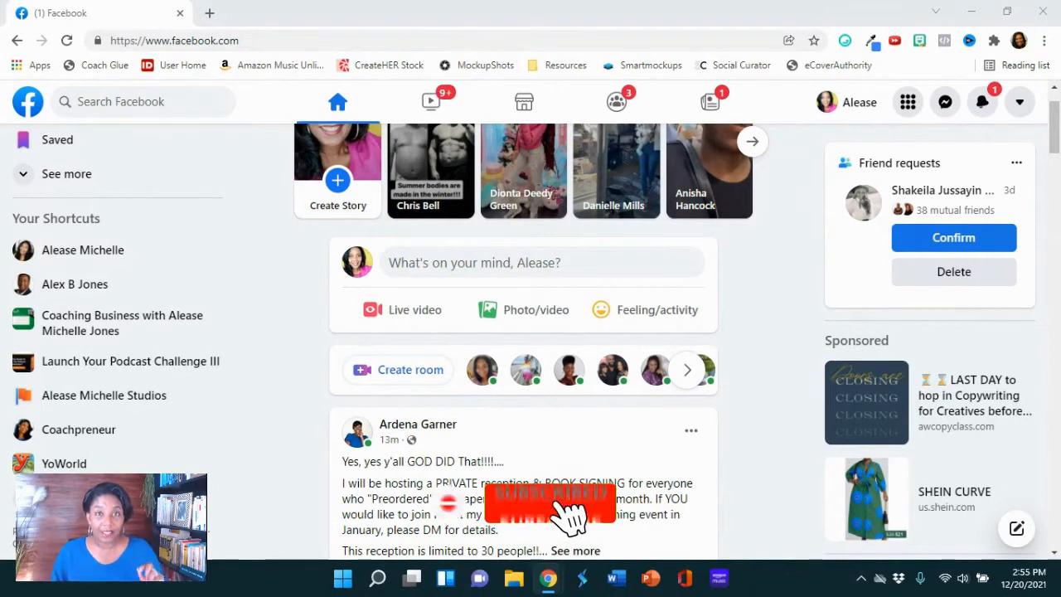
Step: Open the business page's Events section from the shortcuts and start creating a new event
{"action": "left_click", "coordinate": [82, 251]}
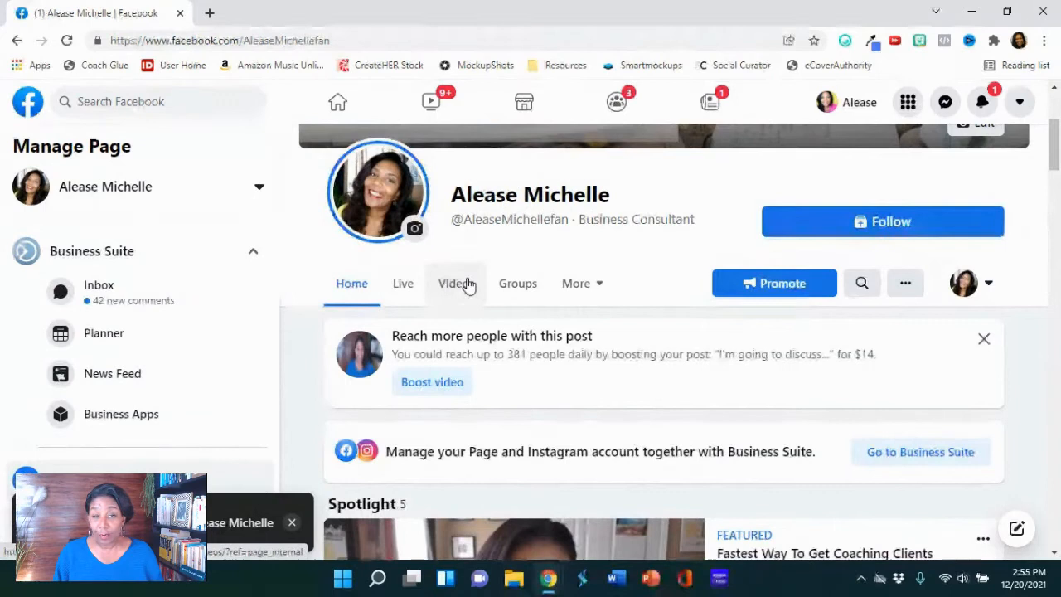
{"action": "left_click", "coordinate": [597, 289]}
{"action": "left_click", "coordinate": [578, 326]}
{"action": "scroll", "coordinate": [929, 422], "scroll_direction": "down", "scroll_amount": 2}
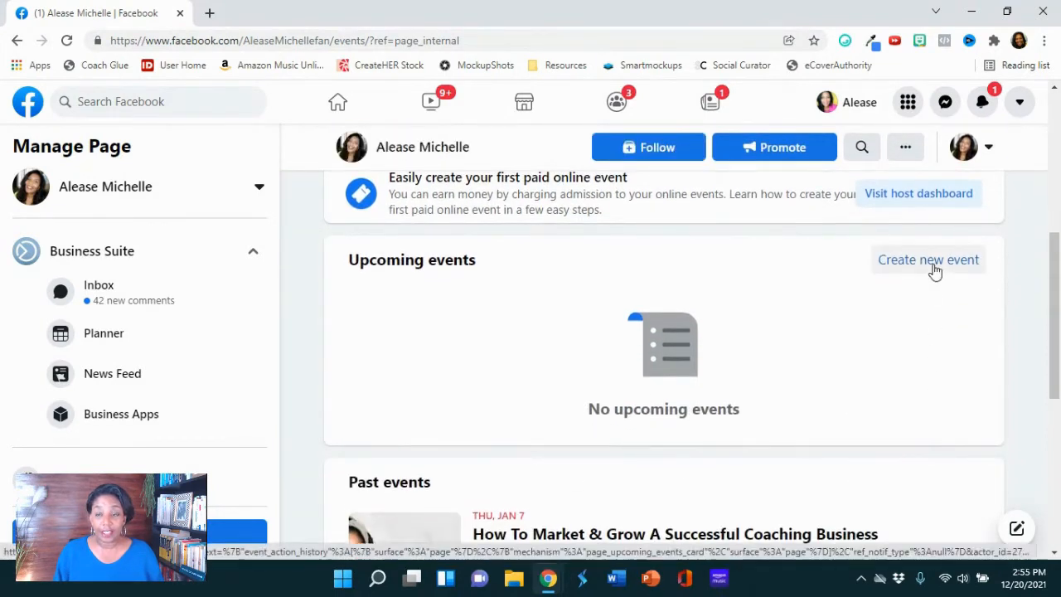
{"action": "left_click", "coordinate": [934, 270]}
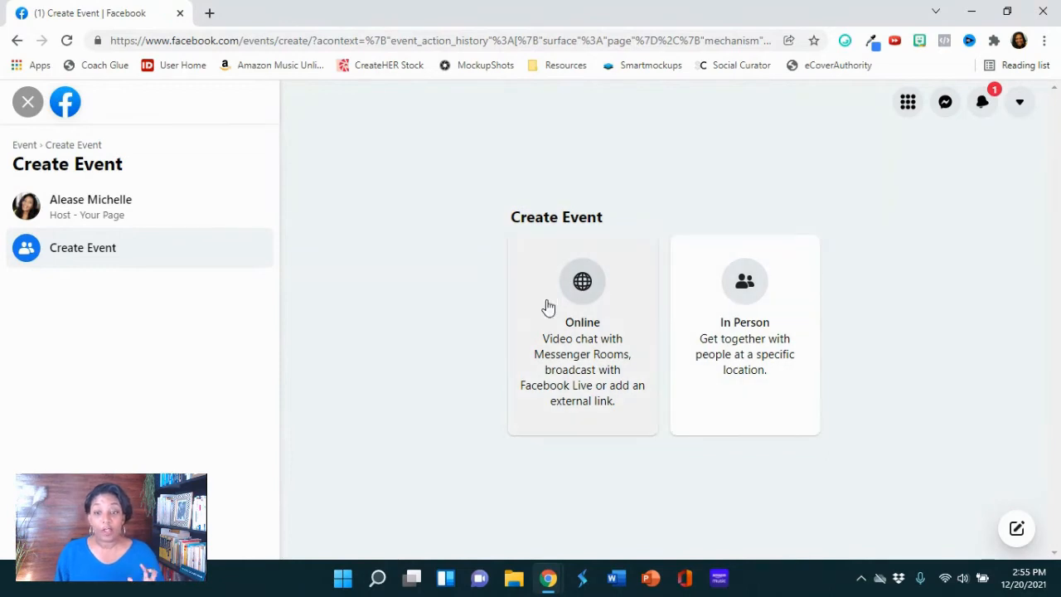
Step: Configure the event as an online class with a single session and paid admission
{"action": "left_click", "coordinate": [568, 286]}
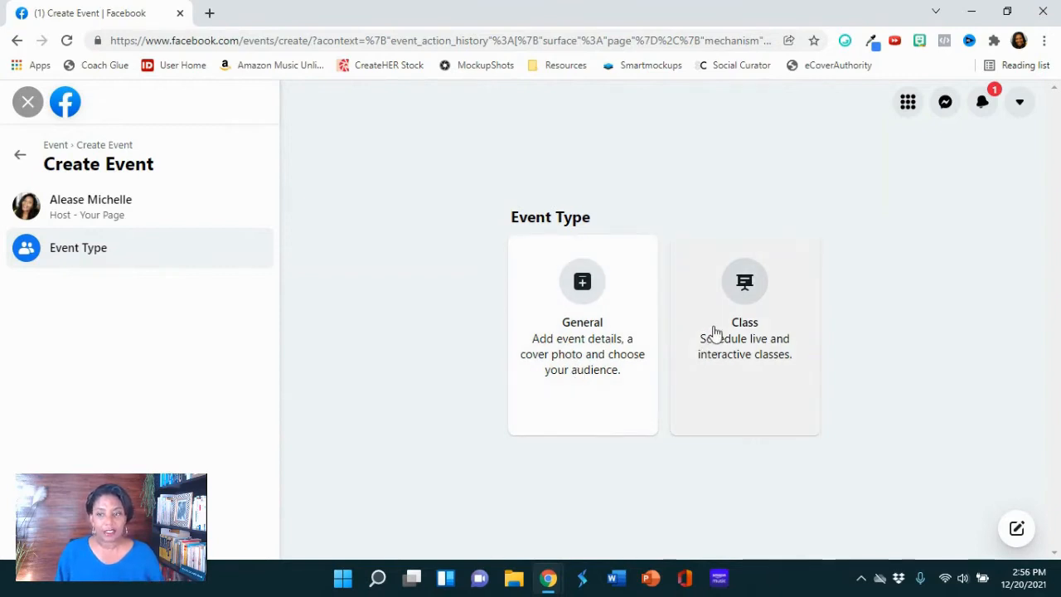
{"action": "left_click", "coordinate": [711, 332]}
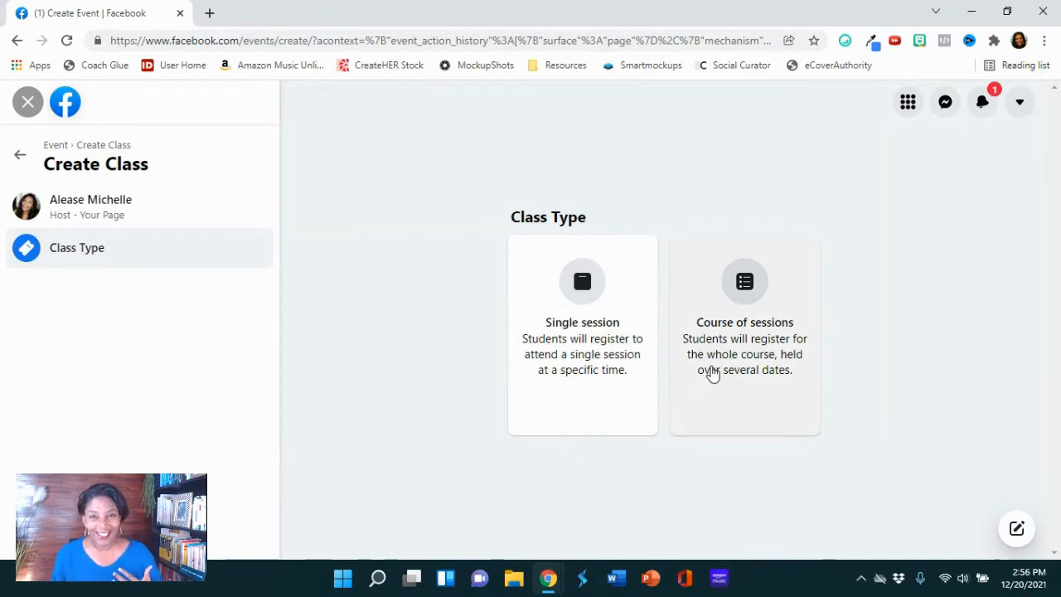
{"action": "left_click", "coordinate": [559, 363]}
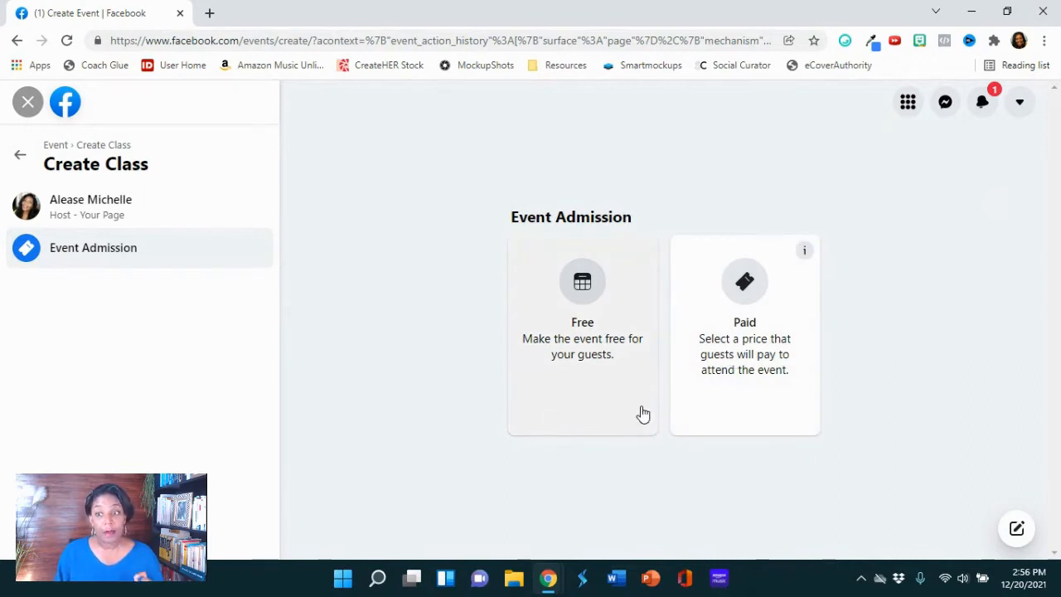
{"action": "left_click", "coordinate": [737, 370]}
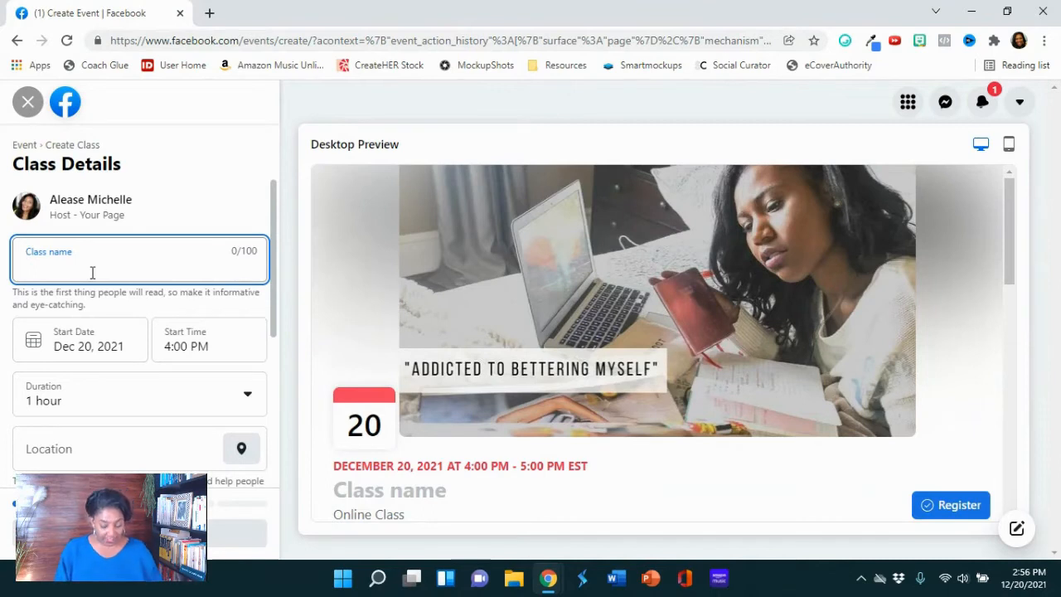
Step: Name the class "Name of Event Here"
{"action": "type", "text": "Name o"}
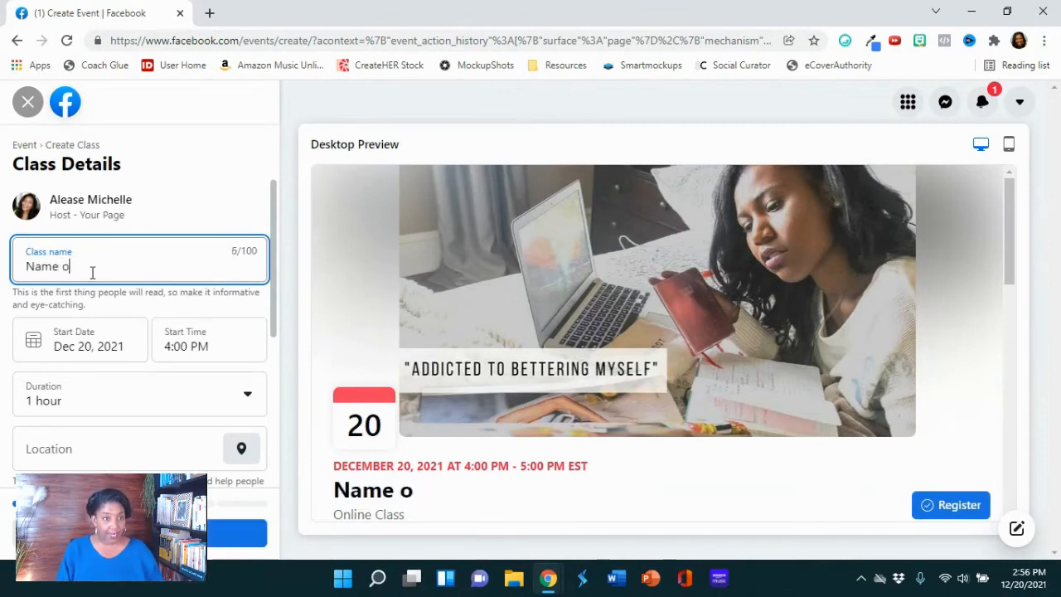
{"action": "type", "text": "f Event "}
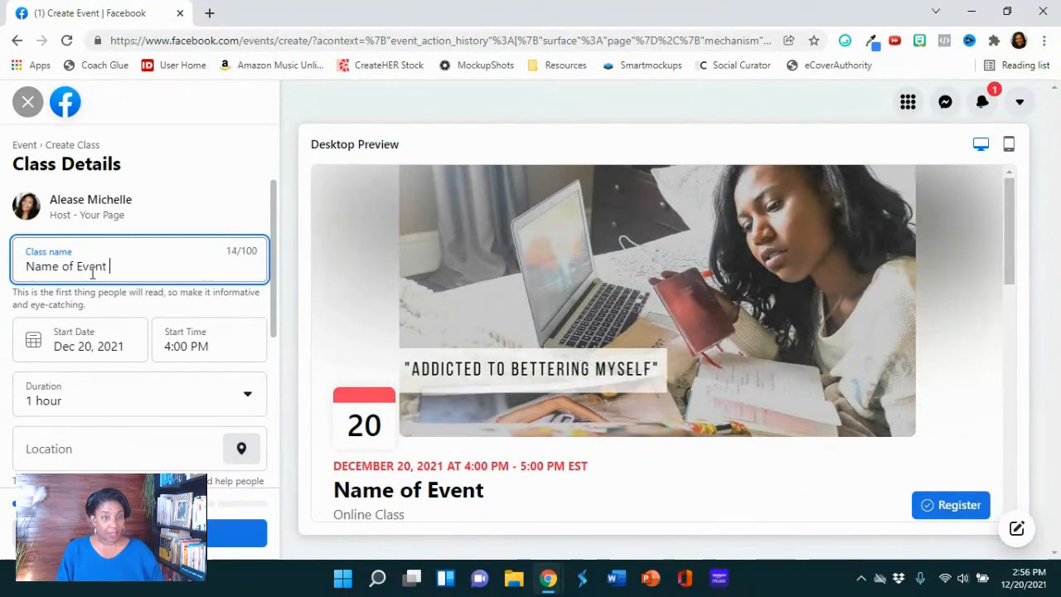
{"action": "type", "text": "Here"}
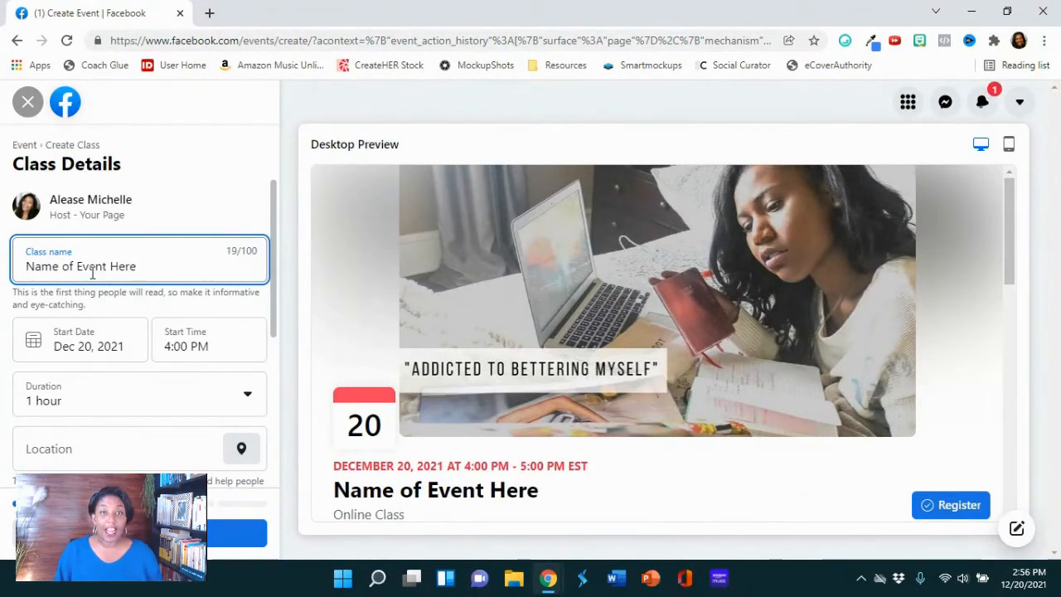
Step: Set the start date to December 28, 2021, the location to ONLINE and the expectations text to "What we will be doing..."
{"action": "left_click", "coordinate": [105, 344]}
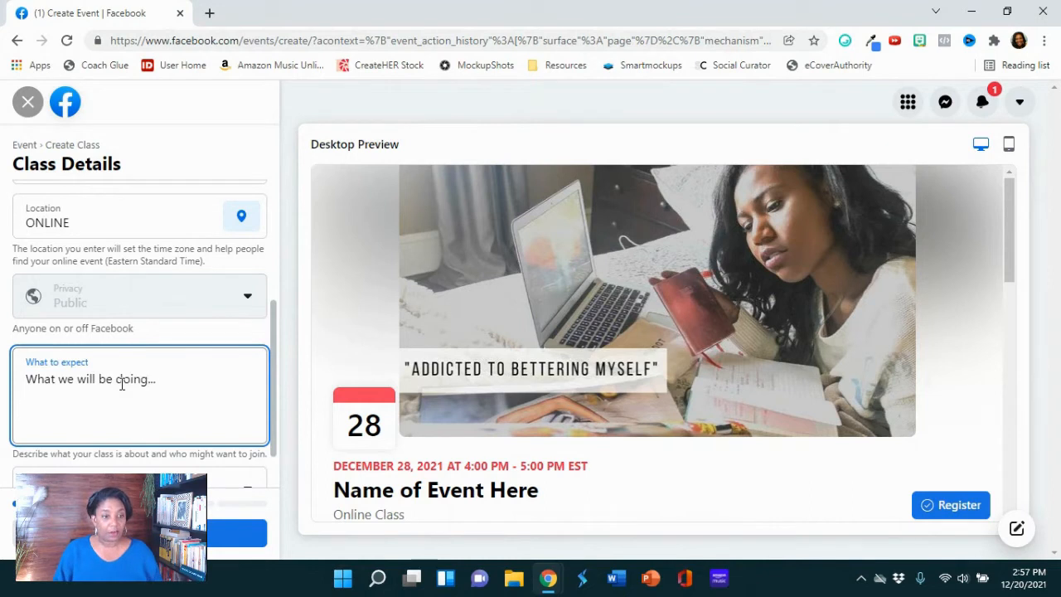
{"action": "scroll", "coordinate": [119, 364], "scroll_direction": "down", "scroll_amount": 1}
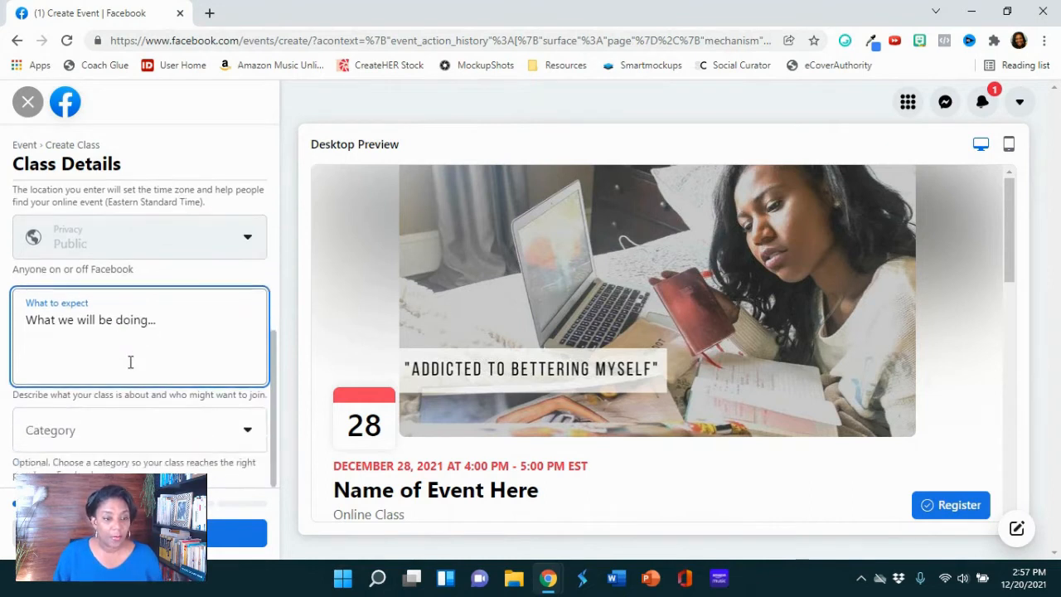
{"action": "left_click", "coordinate": [169, 430]}
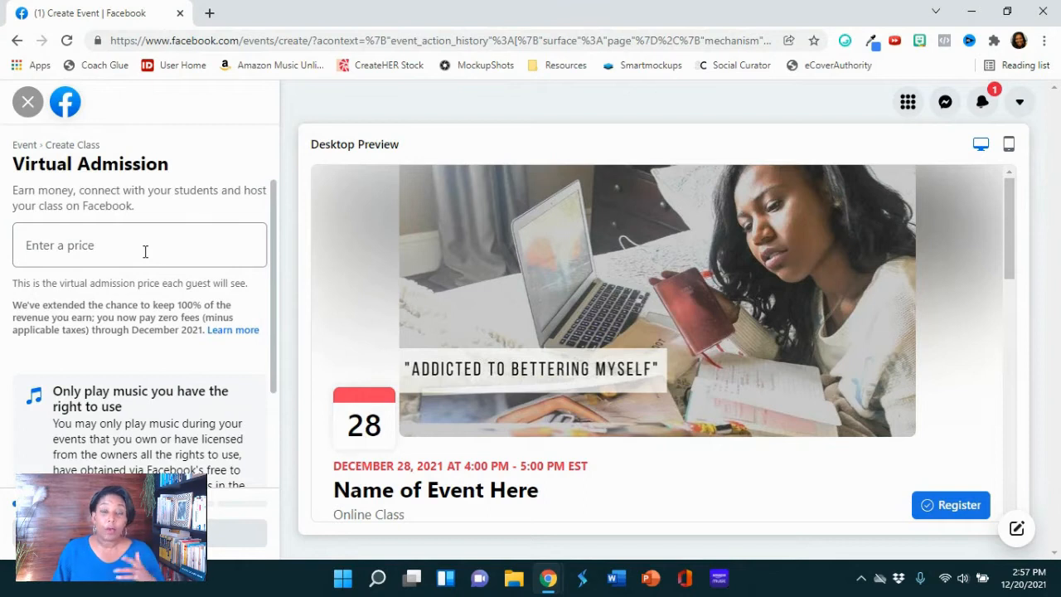
Step: Set the virtual admission price to $29.99, limit the capacity to 40 attendees and continue to the additional details
{"action": "scroll", "coordinate": [145, 251], "scroll_direction": "down", "scroll_amount": 3}
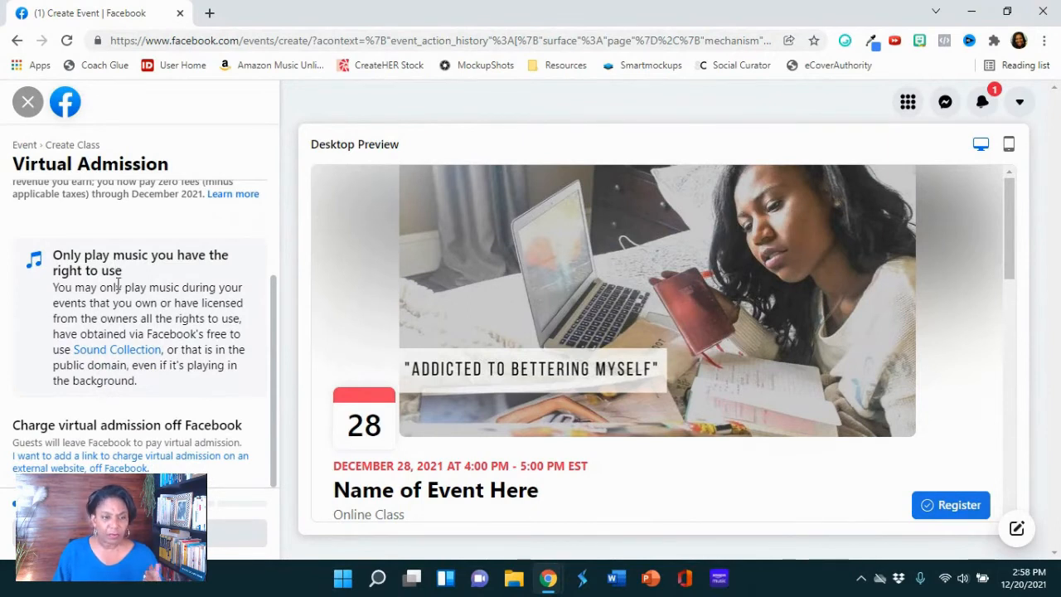
{"action": "scroll", "coordinate": [145, 365], "scroll_direction": "up", "scroll_amount": 1}
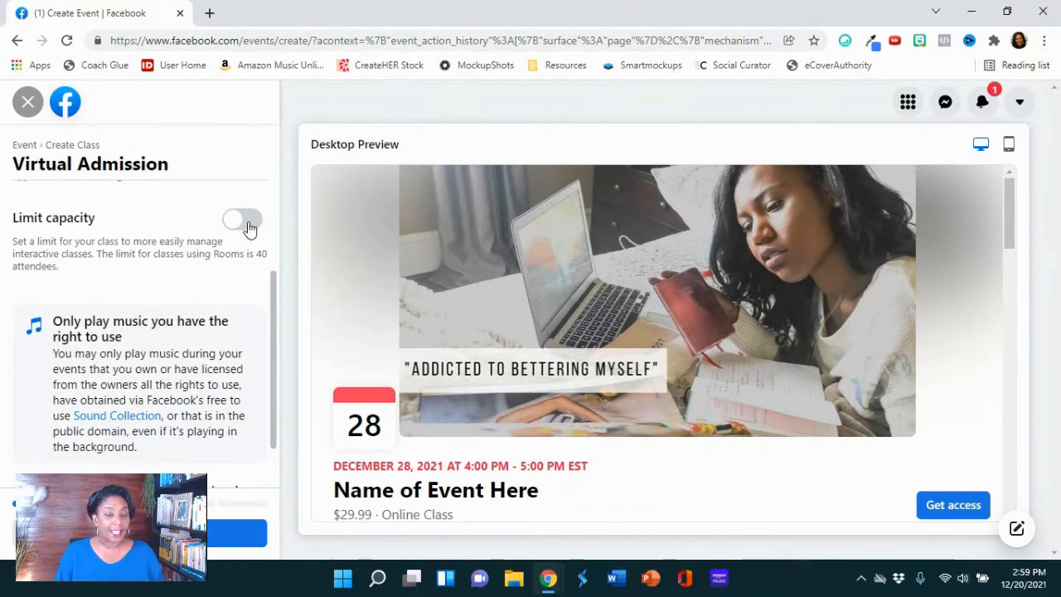
{"action": "left_click", "coordinate": [247, 220]}
{"action": "left_click", "coordinate": [151, 315]}
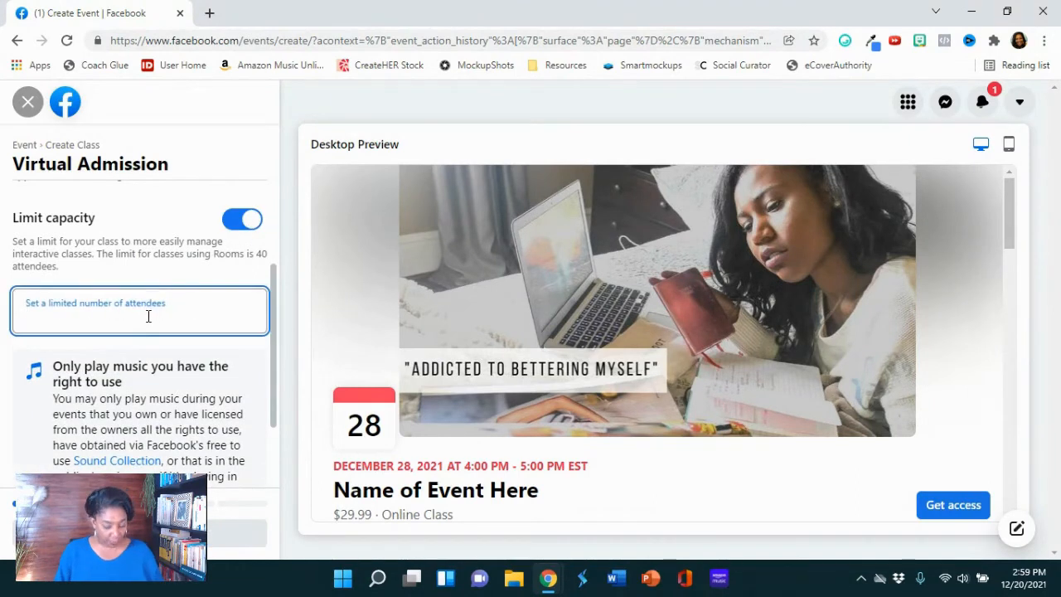
{"action": "type", "text": "40"}
{"action": "left_click", "coordinate": [163, 286]}
{"action": "scroll", "coordinate": [163, 292], "scroll_direction": "down", "scroll_amount": 3}
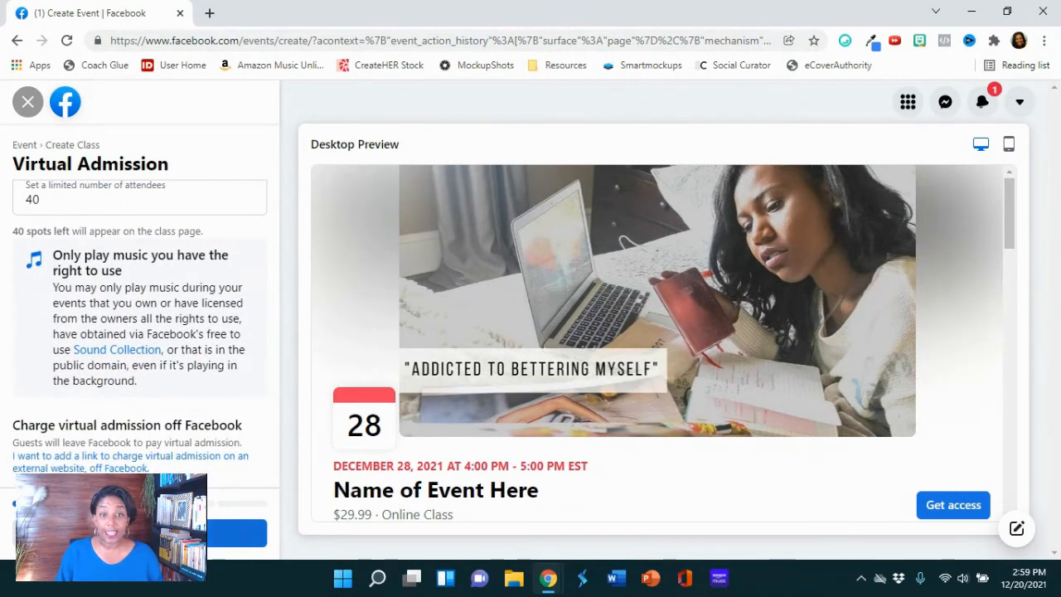
{"action": "left_click", "coordinate": [180, 533]}
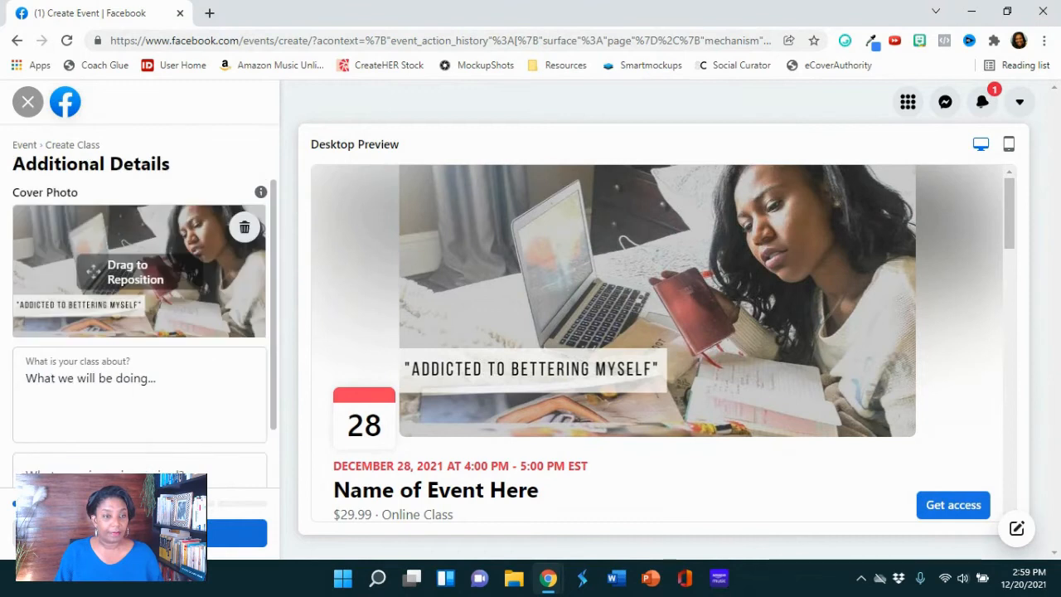
Step: Enter "Every Experience level" as the required experience and publish the class
{"action": "left_click", "coordinate": [172, 381]}
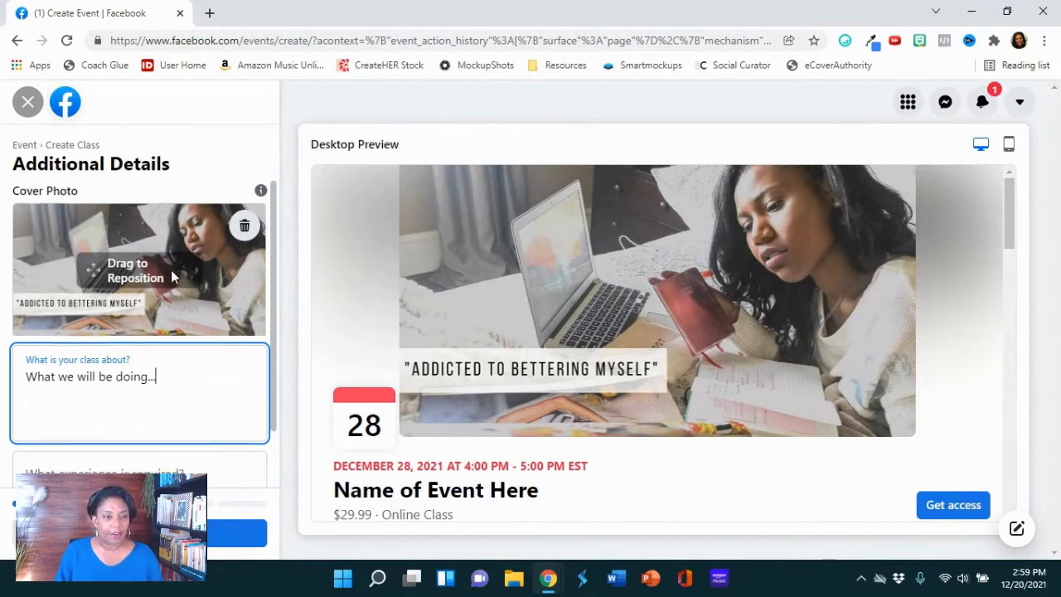
{"action": "scroll", "coordinate": [171, 285], "scroll_direction": "down", "scroll_amount": 1}
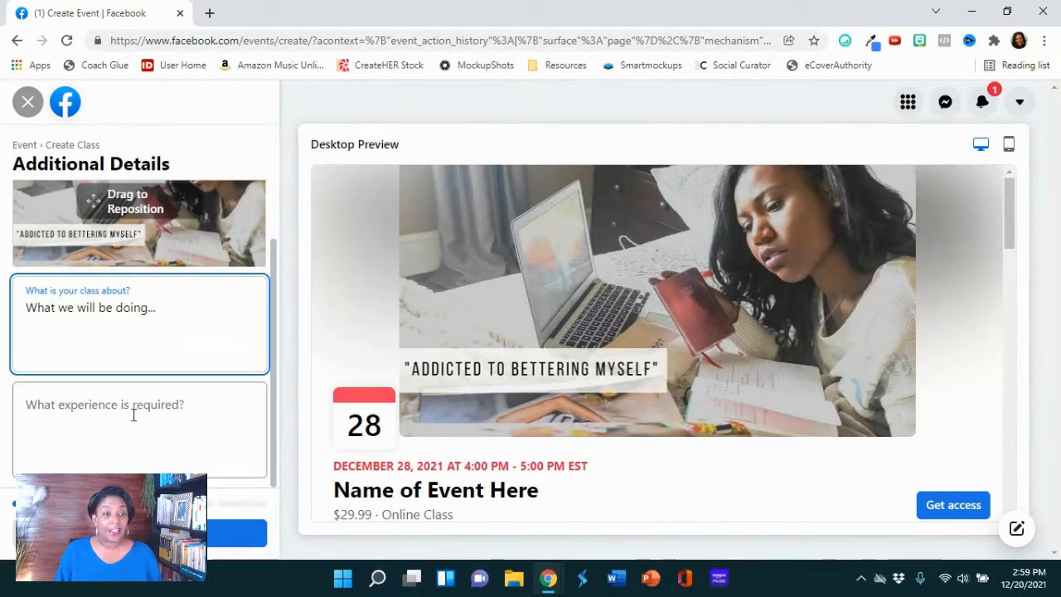
{"action": "left_click", "coordinate": [176, 408]}
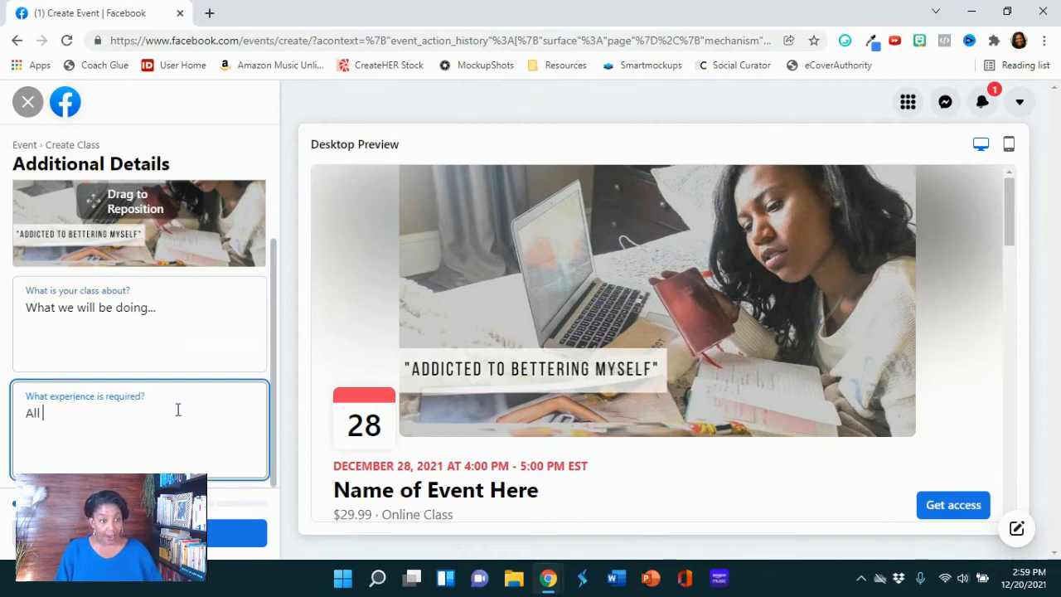
{"action": "type", "text": "Every Experience leve"}
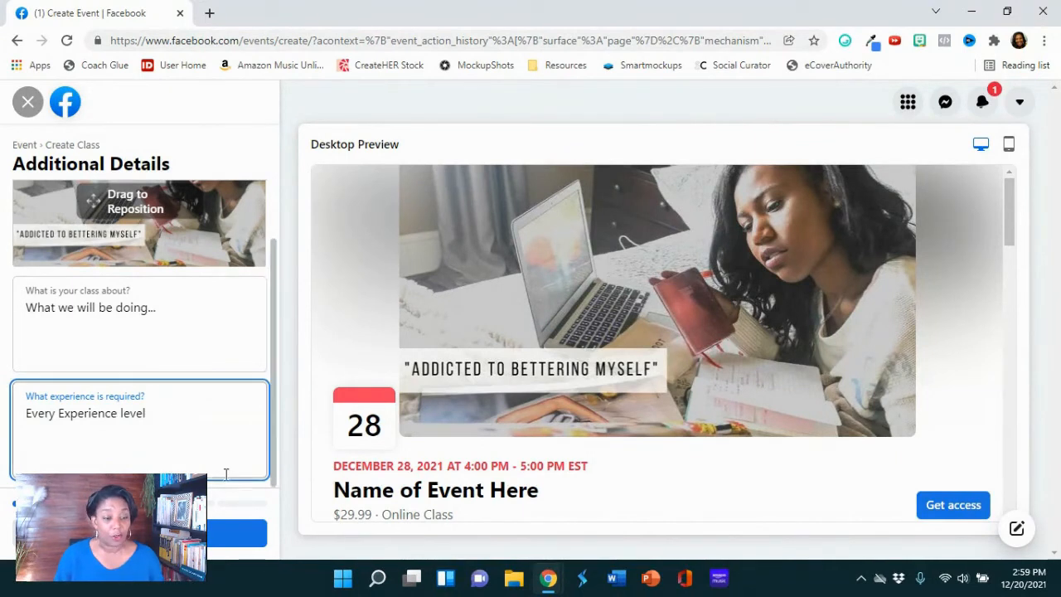
{"action": "left_click", "coordinate": [179, 533]}
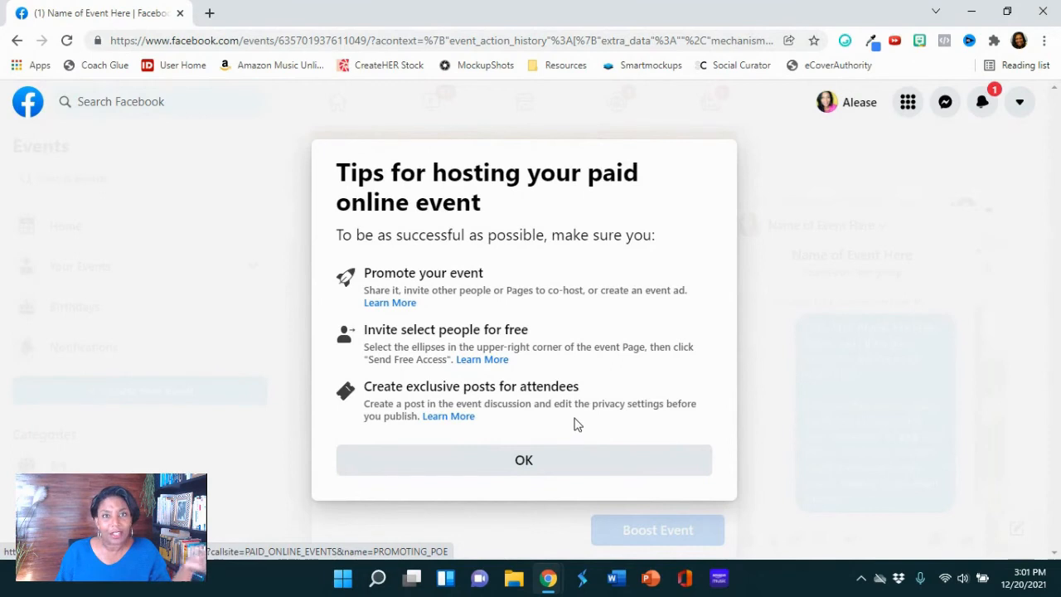
Step: Dismiss the paid event hosting tips, the boost offer and the class group chat
{"action": "left_click", "coordinate": [562, 462]}
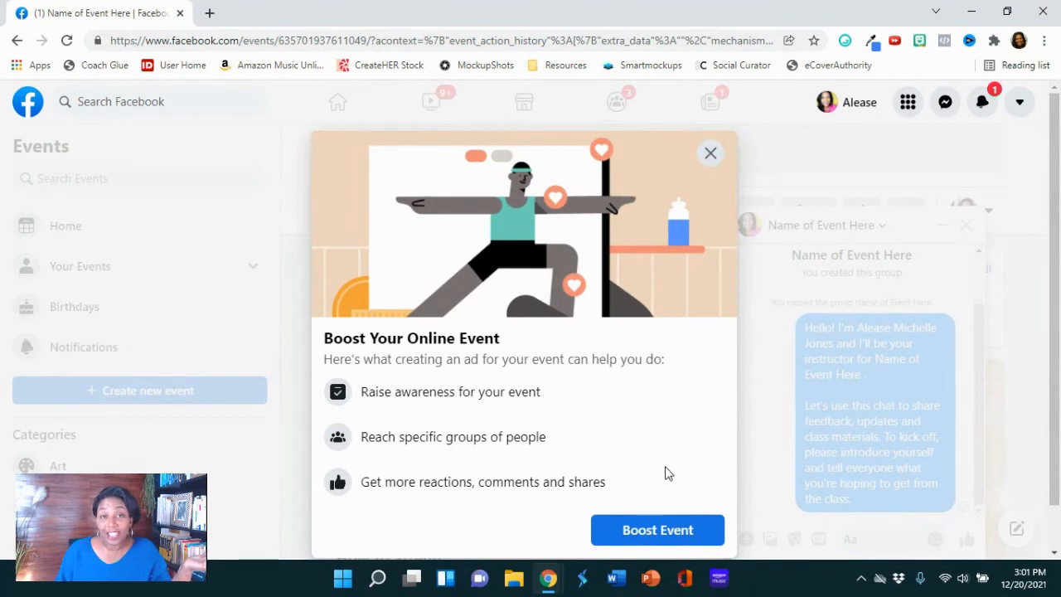
{"action": "left_click", "coordinate": [711, 155]}
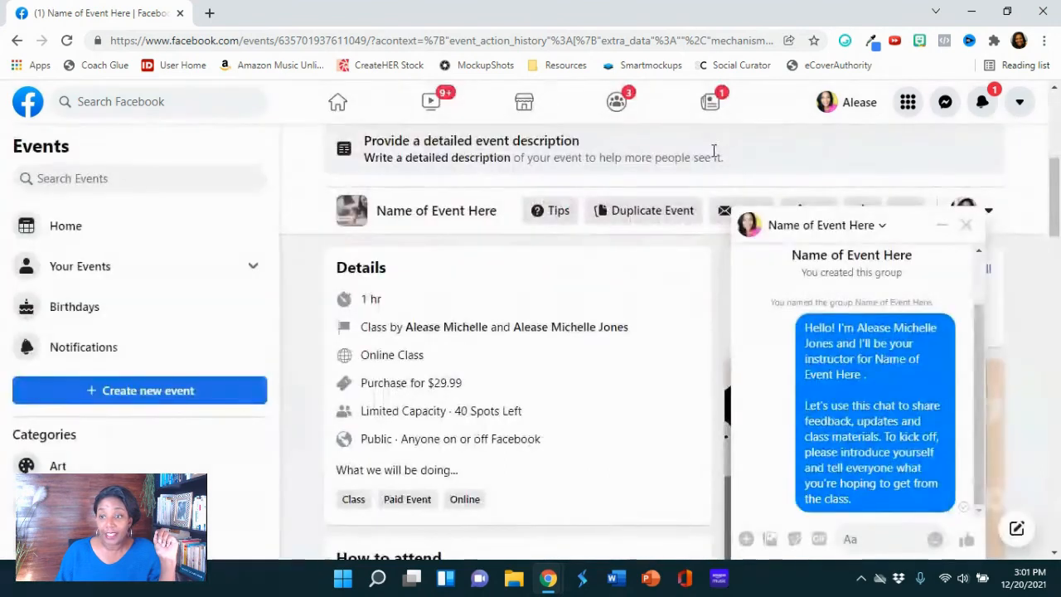
{"action": "left_click", "coordinate": [967, 228]}
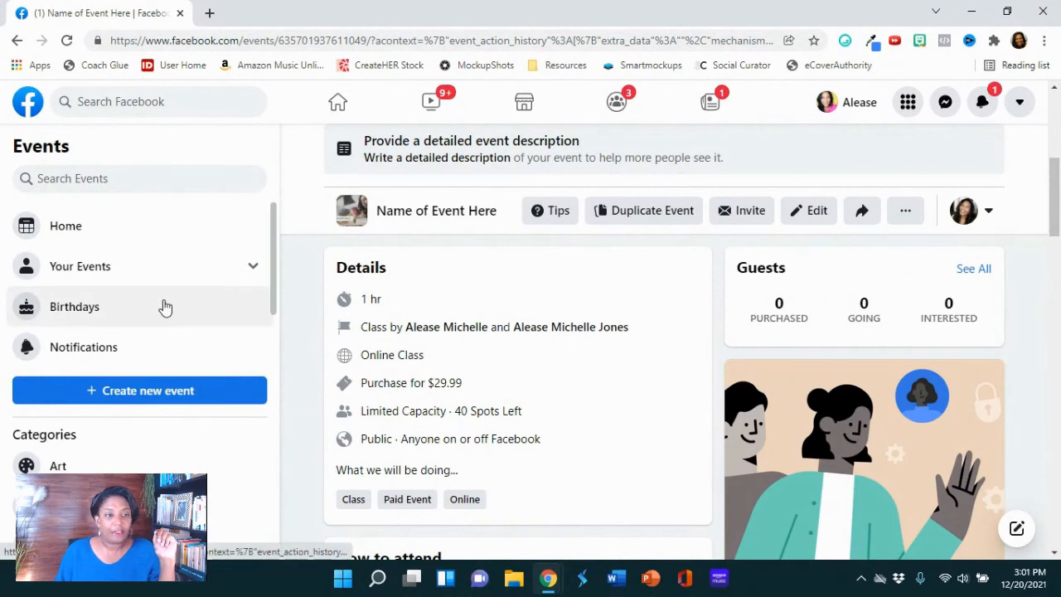
Step: Review the published class page, including its date, price, details and guest sections
{"action": "scroll", "coordinate": [340, 282], "scroll_direction": "up", "scroll_amount": 2}
{"action": "scroll", "coordinate": [325, 278], "scroll_direction": "up", "scroll_amount": 3}
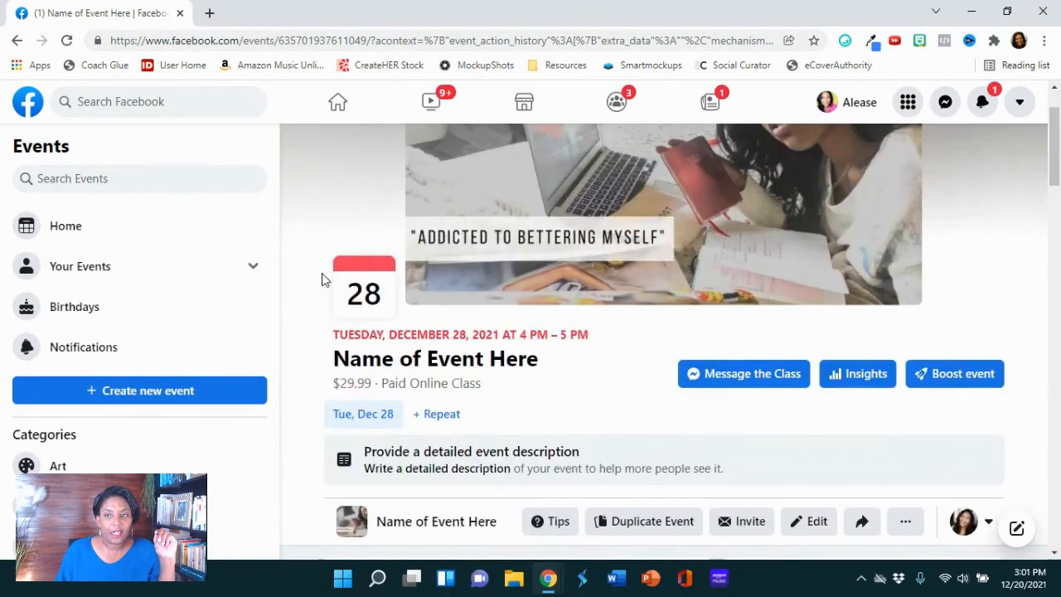
{"action": "scroll", "coordinate": [680, 224], "scroll_direction": "down", "scroll_amount": 3}
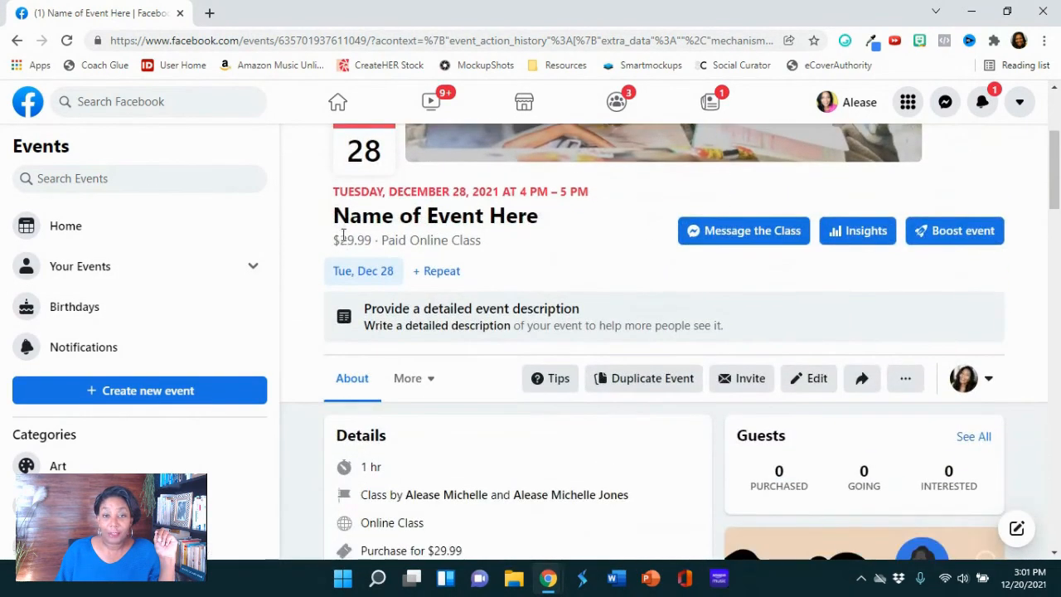
{"action": "scroll", "coordinate": [657, 238], "scroll_direction": "down", "scroll_amount": 2}
{"action": "scroll", "coordinate": [663, 240], "scroll_direction": "up", "scroll_amount": 3}
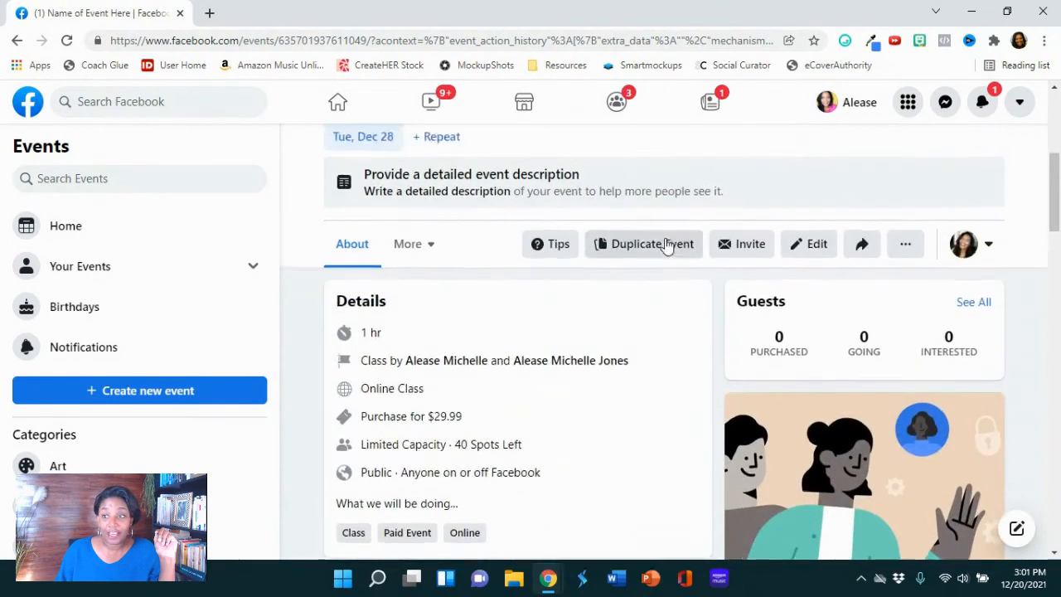
Step: Open the event's invitations and select everyone from the hosted event "Become A Money Making Coach with Heart"
{"action": "scroll", "coordinate": [777, 260], "scroll_direction": "down", "scroll_amount": 2}
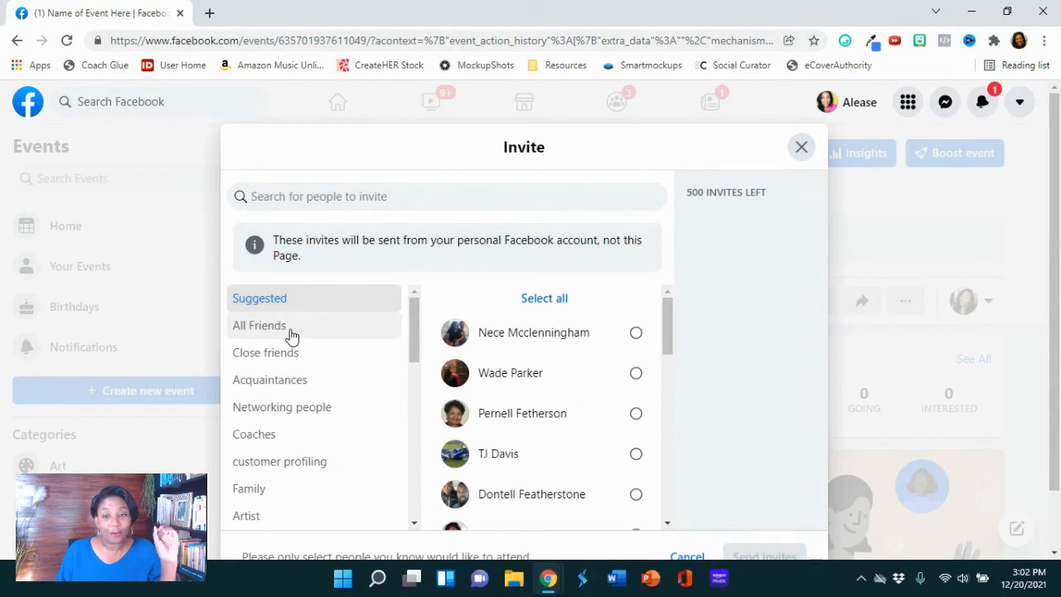
{"action": "left_click", "coordinate": [294, 355]}
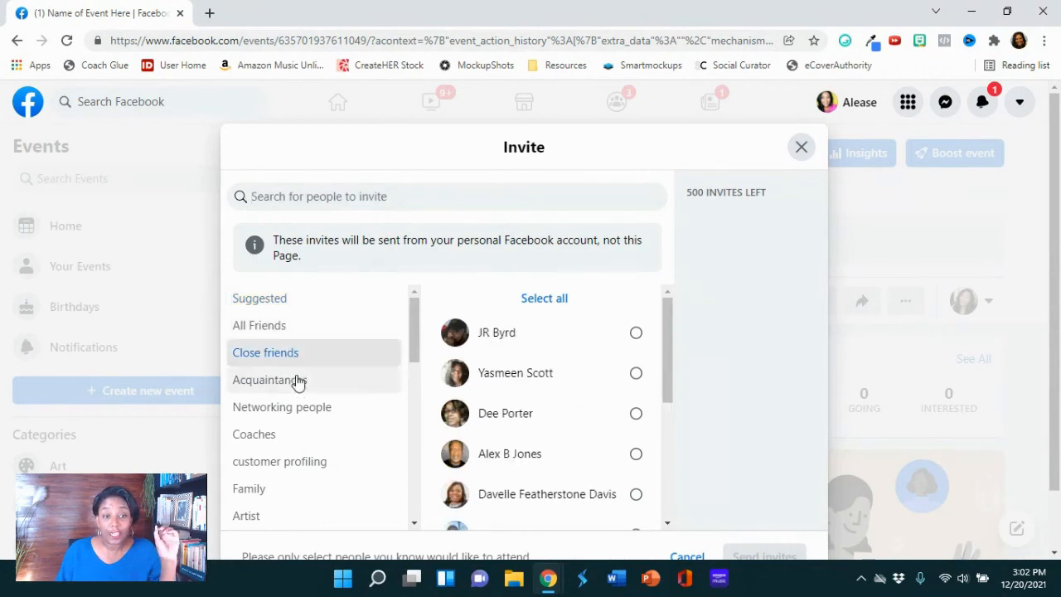
{"action": "scroll", "coordinate": [296, 402], "scroll_direction": "down", "scroll_amount": 1}
{"action": "scroll", "coordinate": [297, 402], "scroll_direction": "down", "scroll_amount": 1}
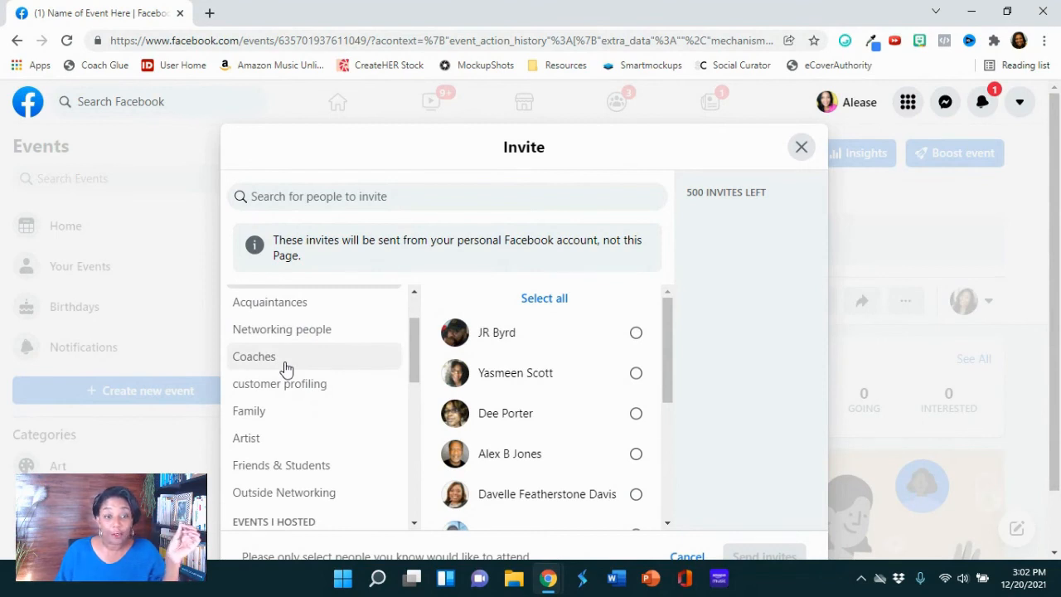
{"action": "scroll", "coordinate": [286, 371], "scroll_direction": "down", "scroll_amount": 2}
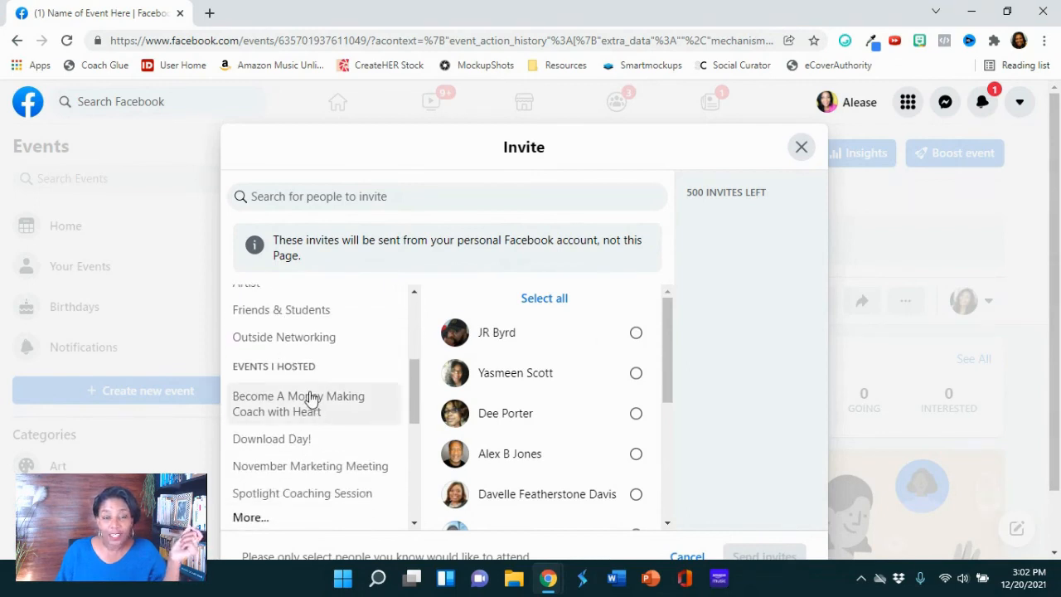
{"action": "left_click", "coordinate": [311, 399]}
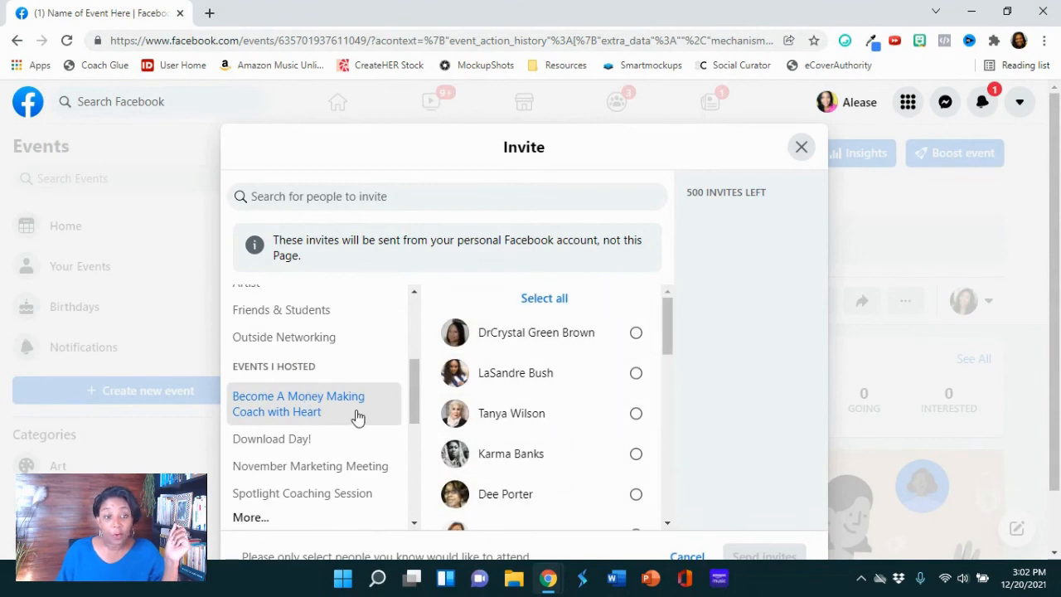
{"action": "left_click", "coordinate": [539, 302]}
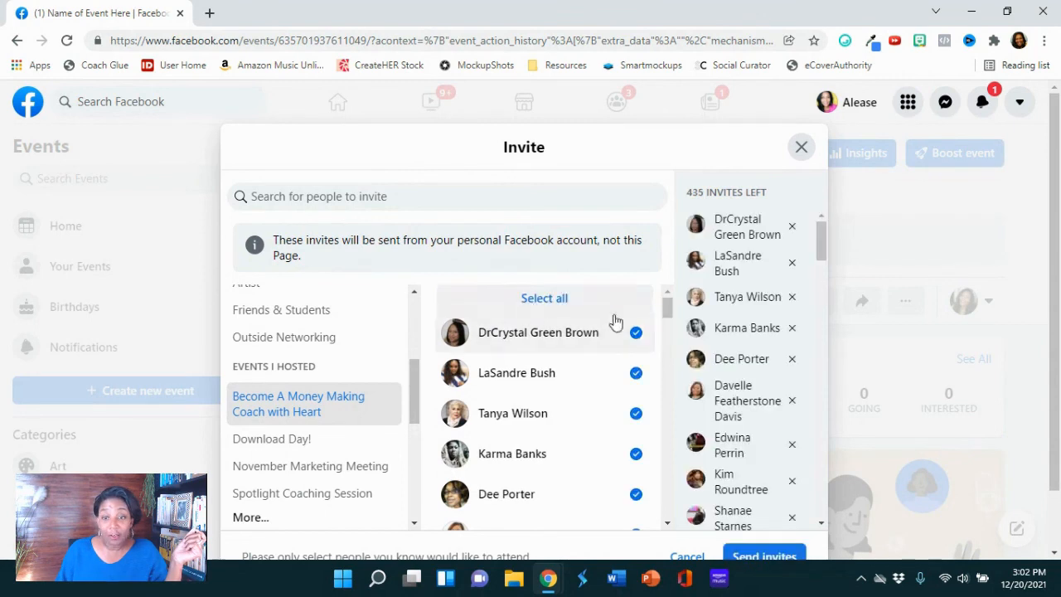
Step: Look through the selected invitees, discard the invitations and return to the class page
{"action": "scroll", "coordinate": [786, 233], "scroll_direction": "down", "scroll_amount": 2}
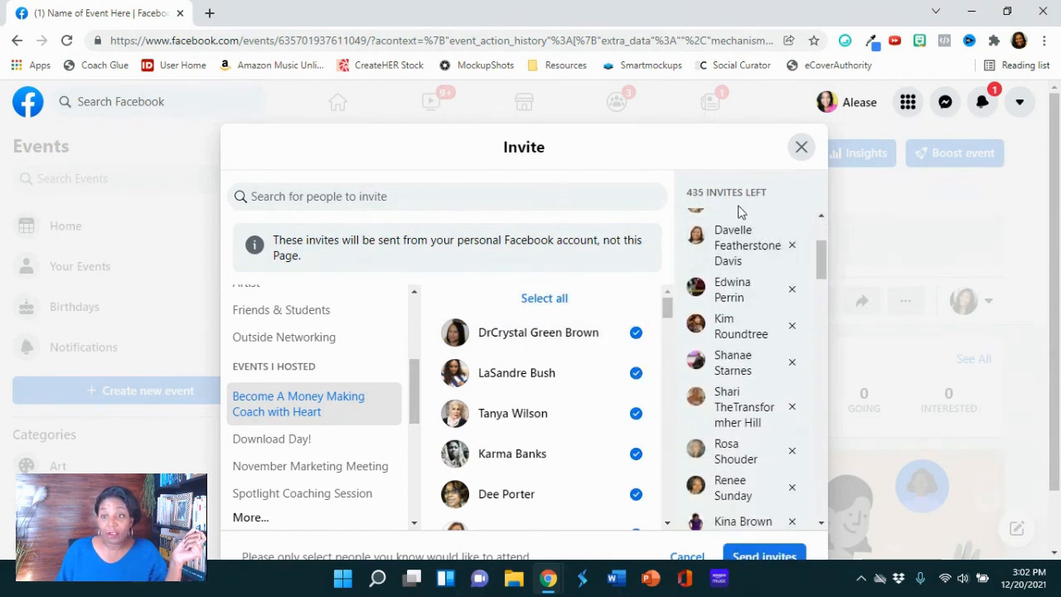
{"action": "scroll", "coordinate": [727, 249], "scroll_direction": "down", "scroll_amount": 4}
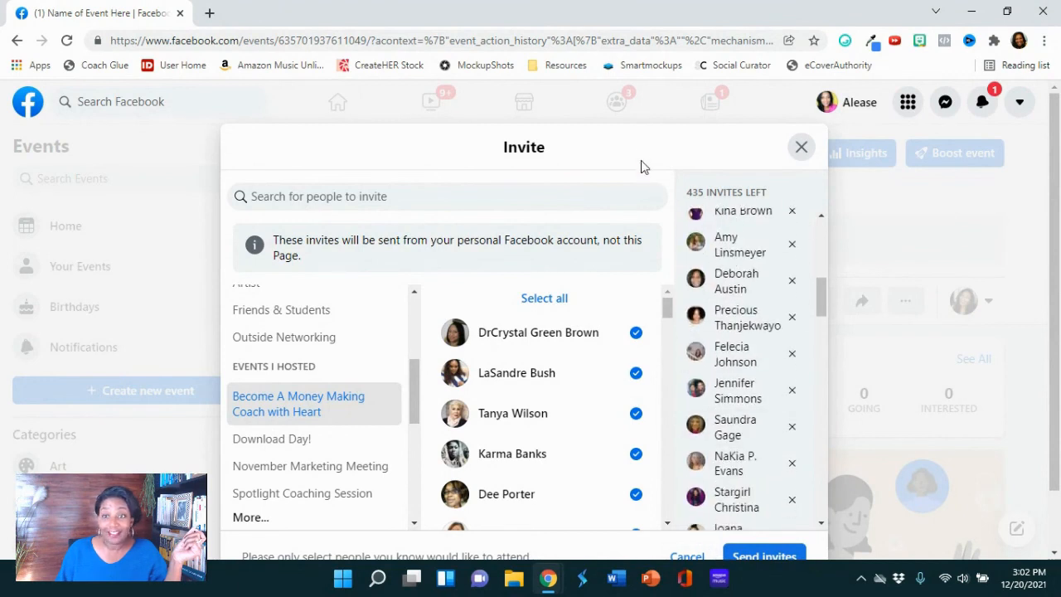
{"action": "scroll", "coordinate": [816, 437], "scroll_direction": "down", "scroll_amount": 1}
{"action": "scroll", "coordinate": [816, 437], "scroll_direction": "down", "scroll_amount": 1}
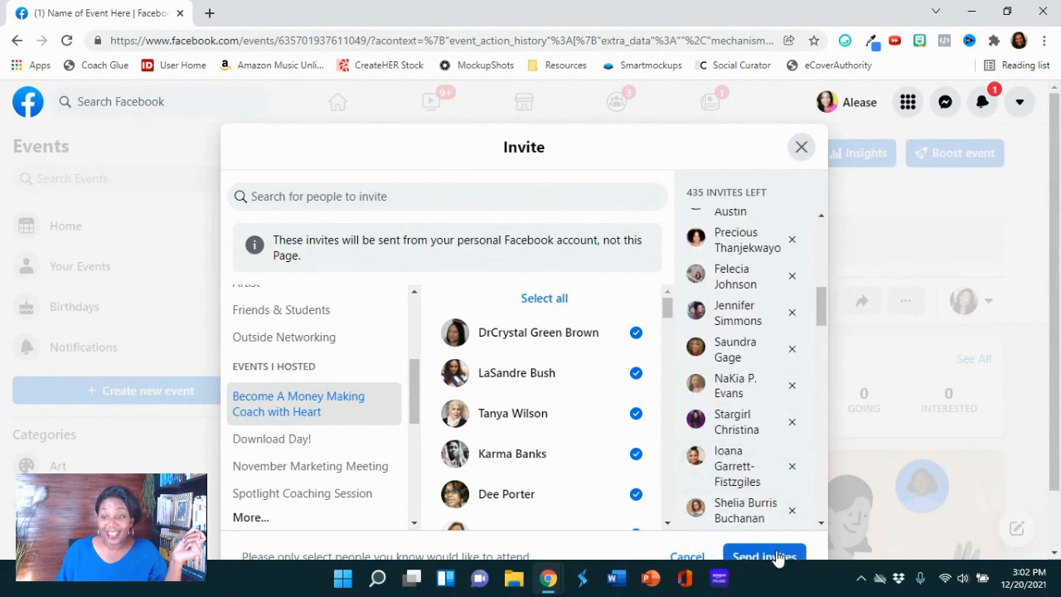
{"action": "left_click", "coordinate": [800, 147]}
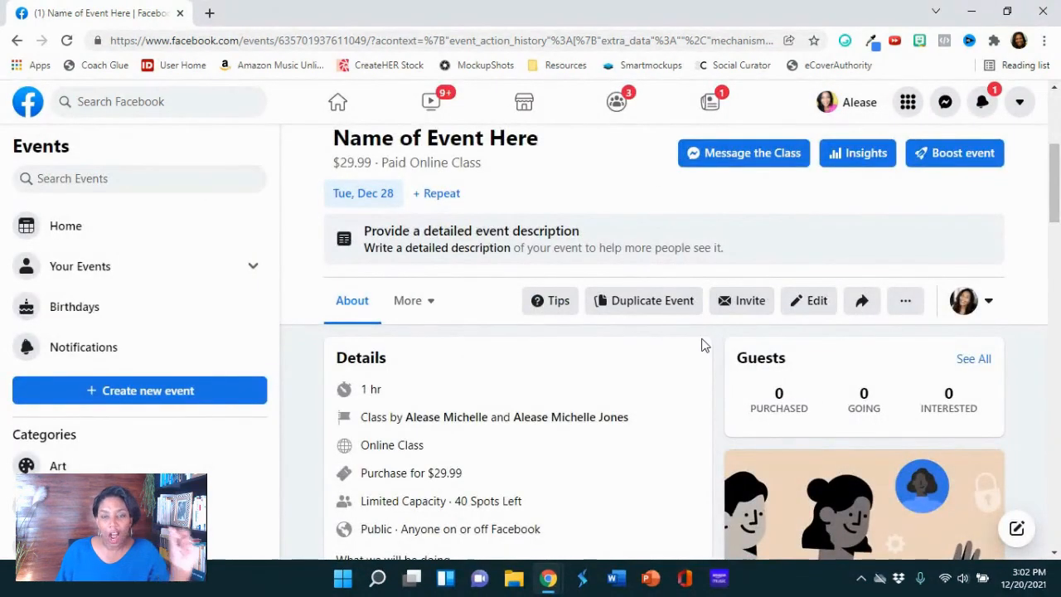
{"action": "scroll", "coordinate": [702, 344], "scroll_direction": "up", "scroll_amount": 2}
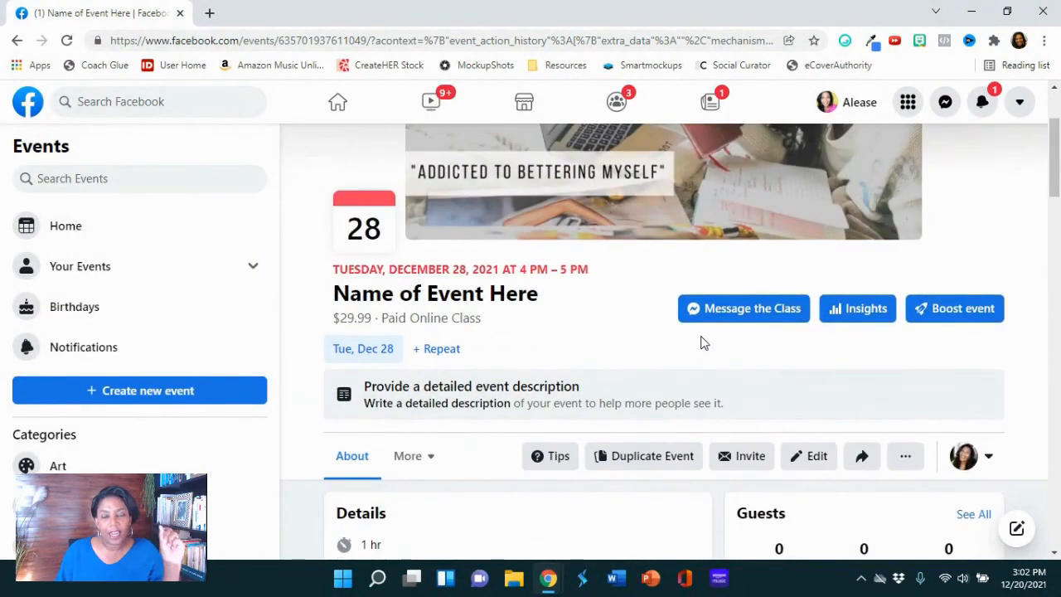